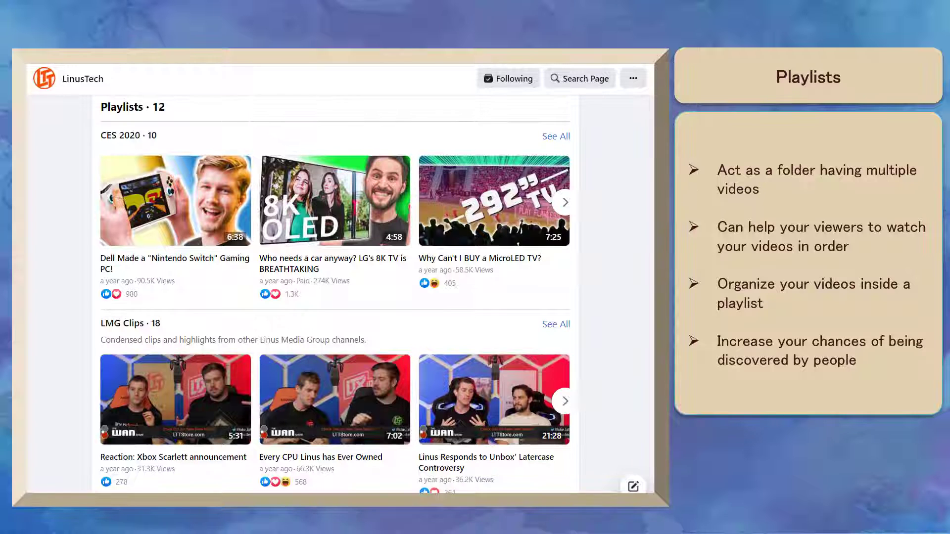
Step: Open the full CES 2020 playlist and scroll through its videos
left_click(567, 140)
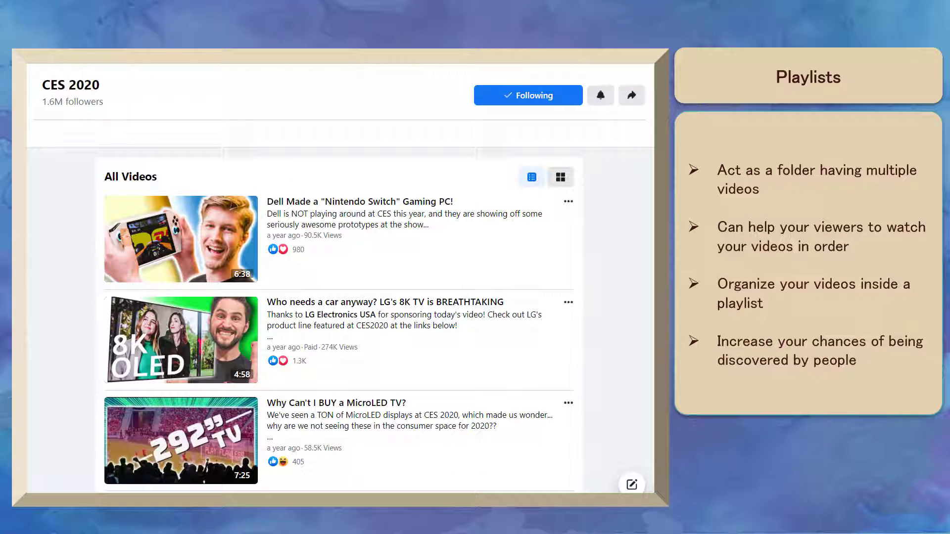
scroll(339, 277, "down", 5)
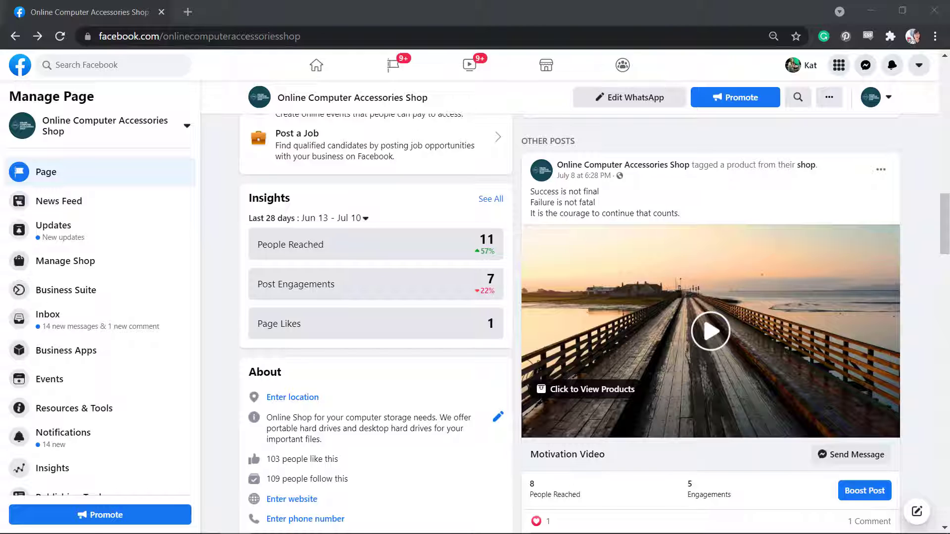
Step: Launch Creator Studio from Business Suite's More Tools menu
scroll(99, 297, "down", 3)
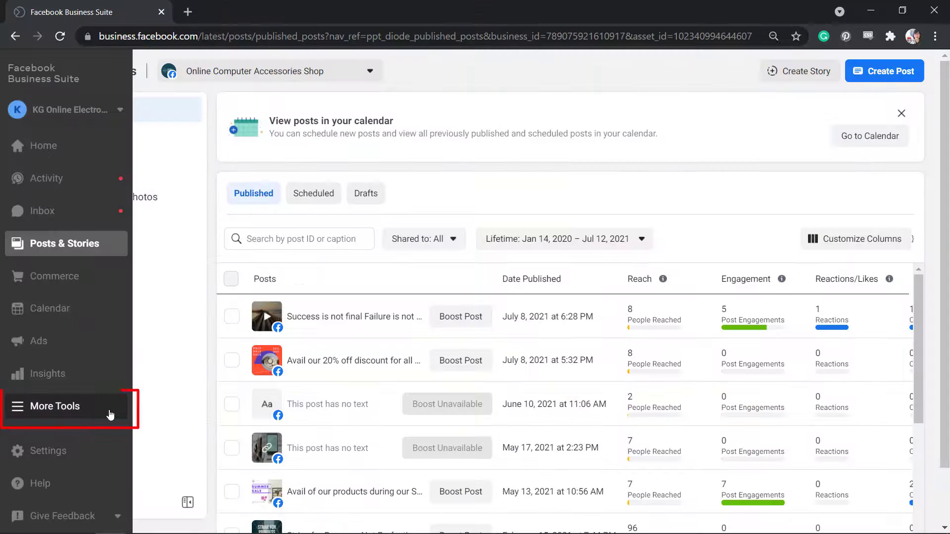
left_click(29, 403)
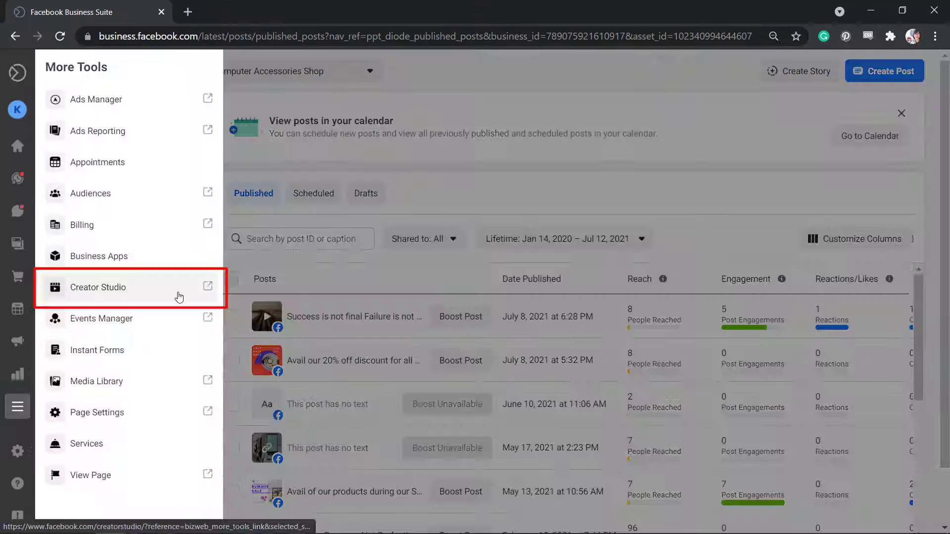
left_click(179, 297)
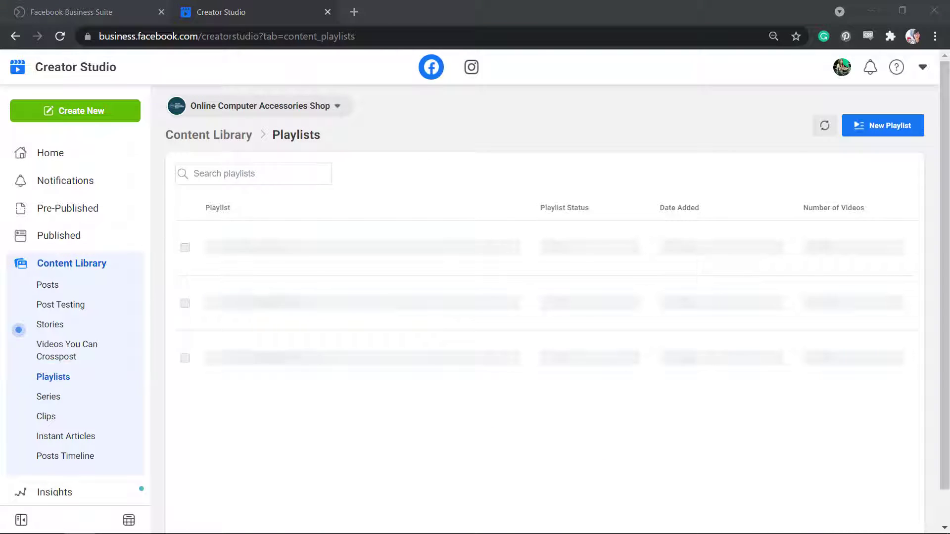
Step: Start a New Playlist draft from the Playlists page
scroll(324, 378, "down", 2)
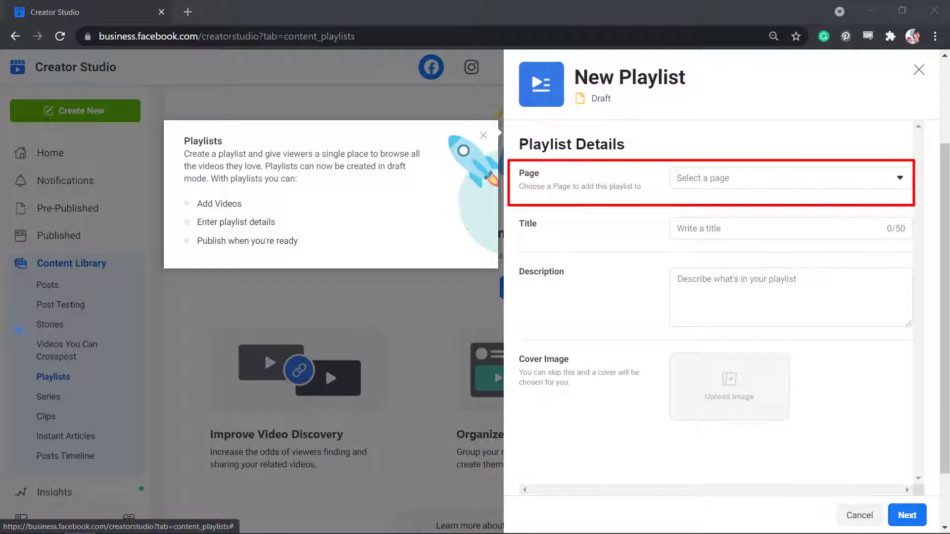
Step: Set the playlist Page to Online Computer Accessories Shop and the Title to 'Motivation'
left_click(702, 178)
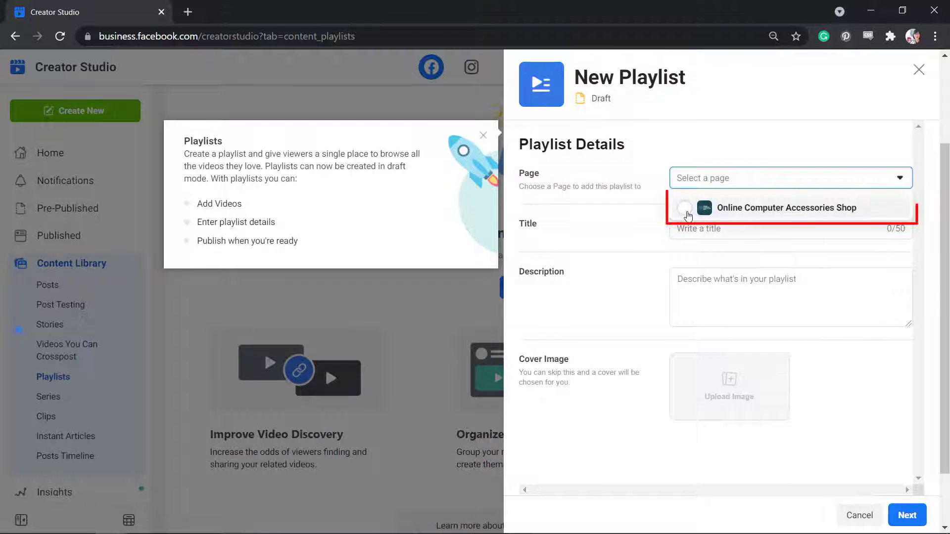
left_click(686, 212)
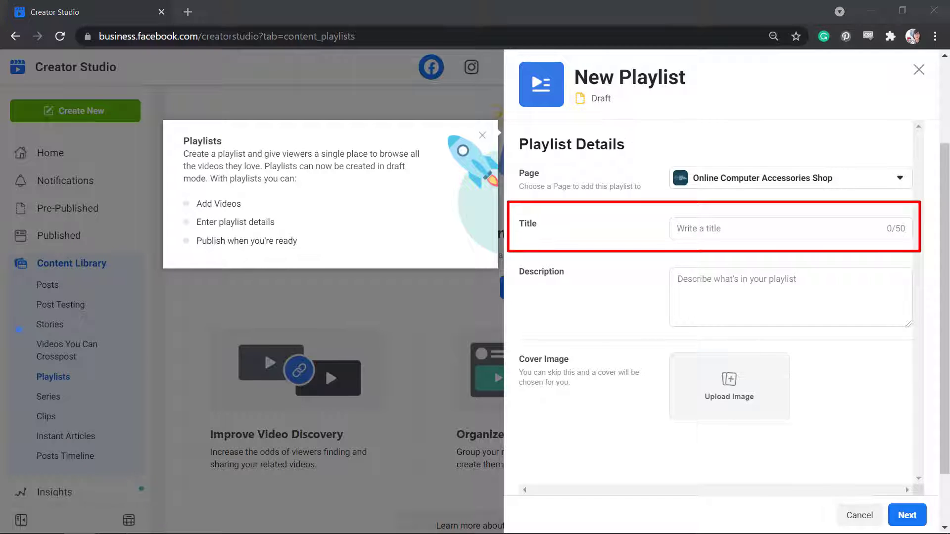
type("Motivation")
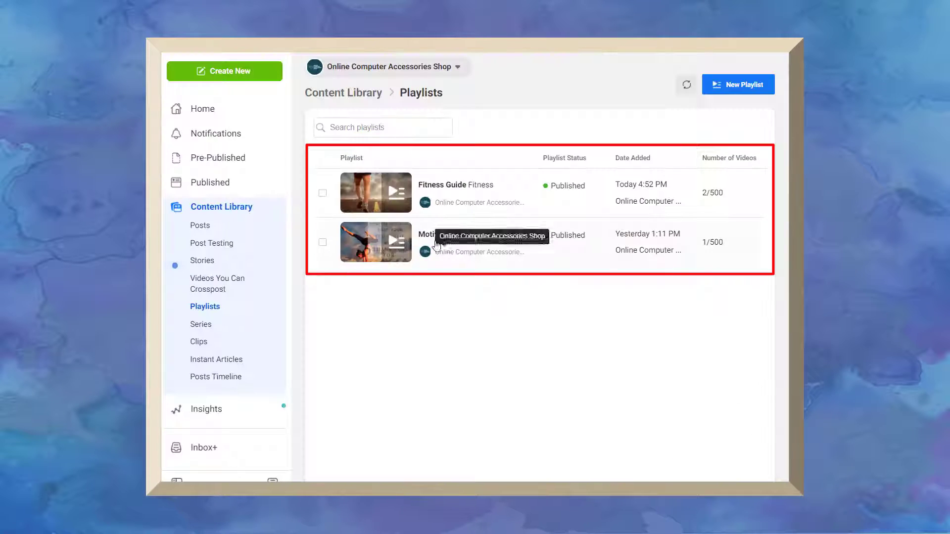
Step: Enter the description 'View all our motivation videos here. #motivation #freestuff #lifegoals'
left_click(475, 193)
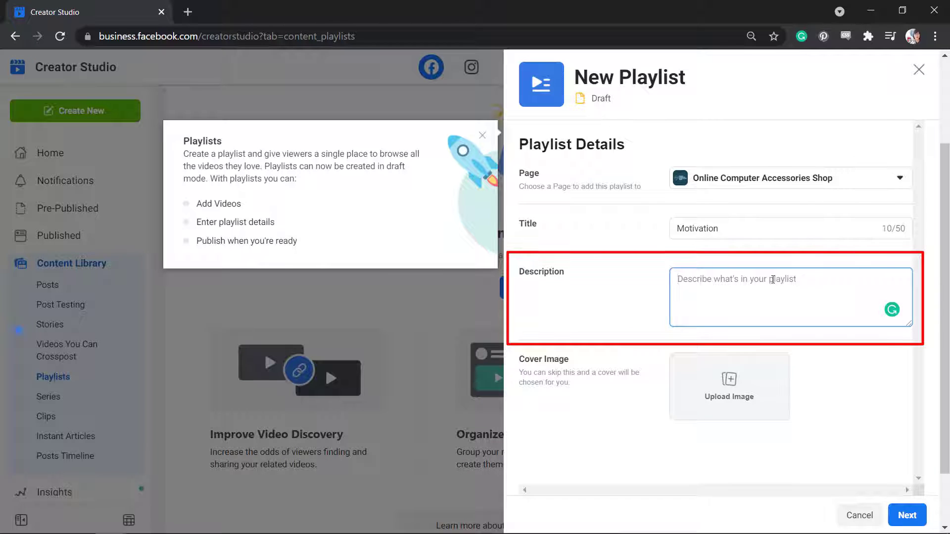
type("View")
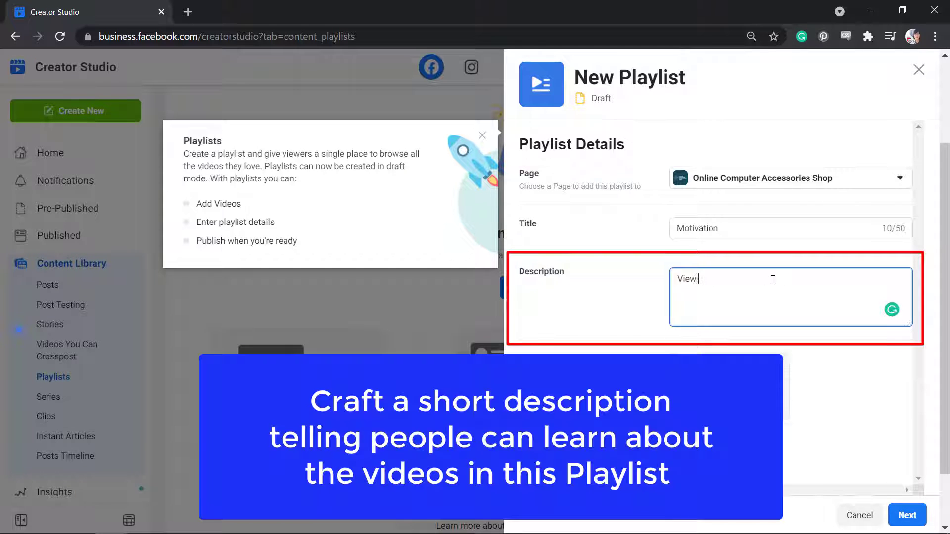
type(" all our motivation videos here. #moti")
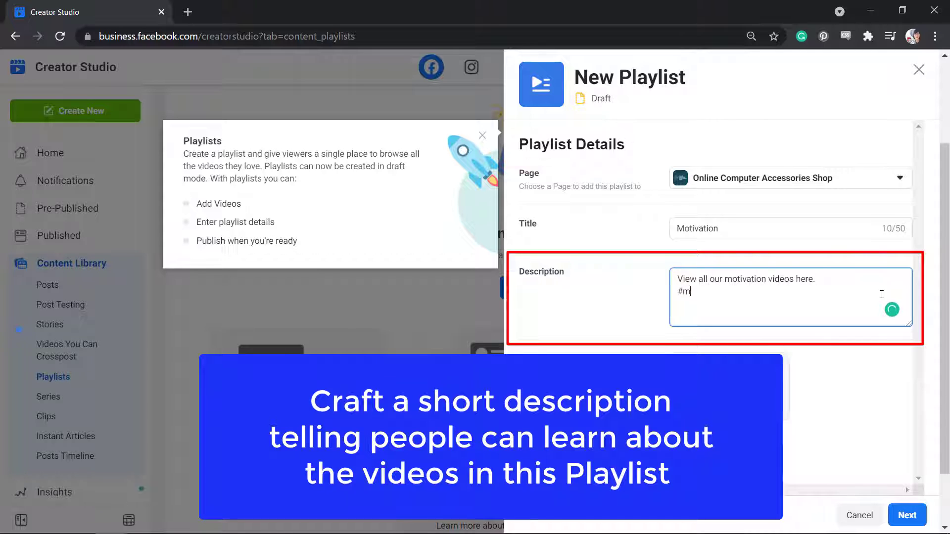
type("vation ")
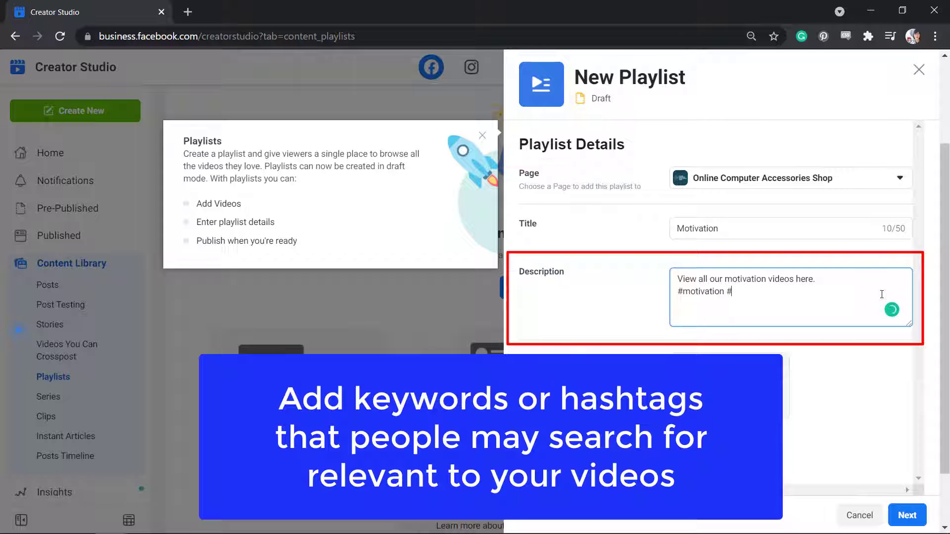
type("#freestuff #lifegoals")
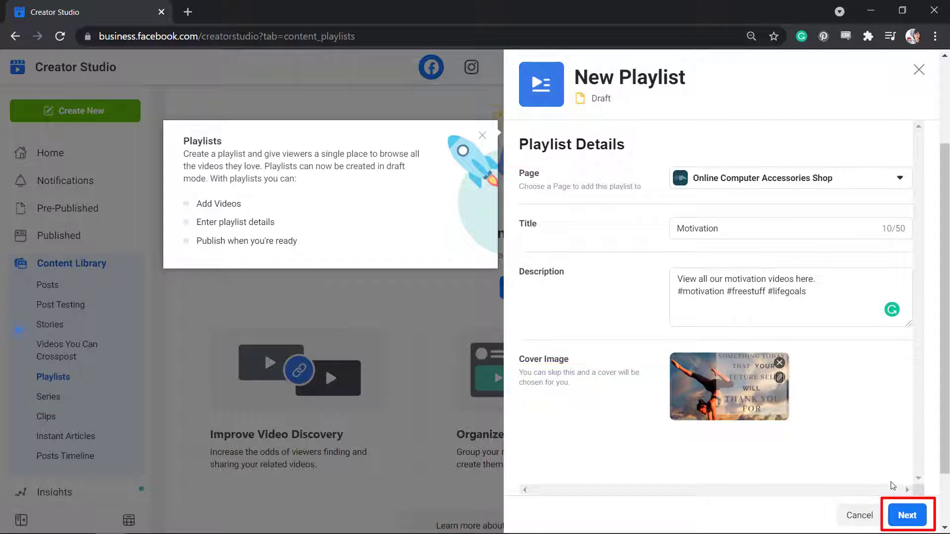
Step: Add the Motivation Video from the library, then reopen the playlist's details
left_click(907, 515)
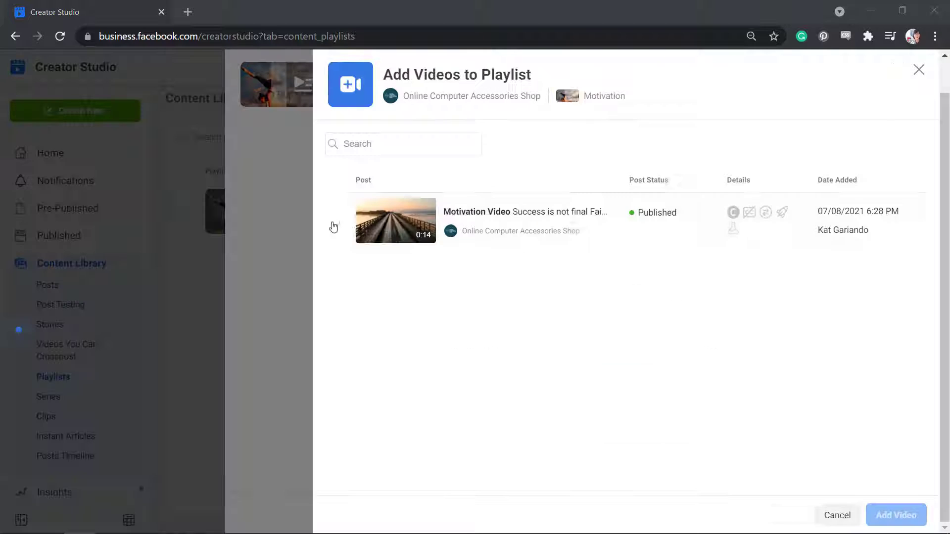
left_click(335, 220)
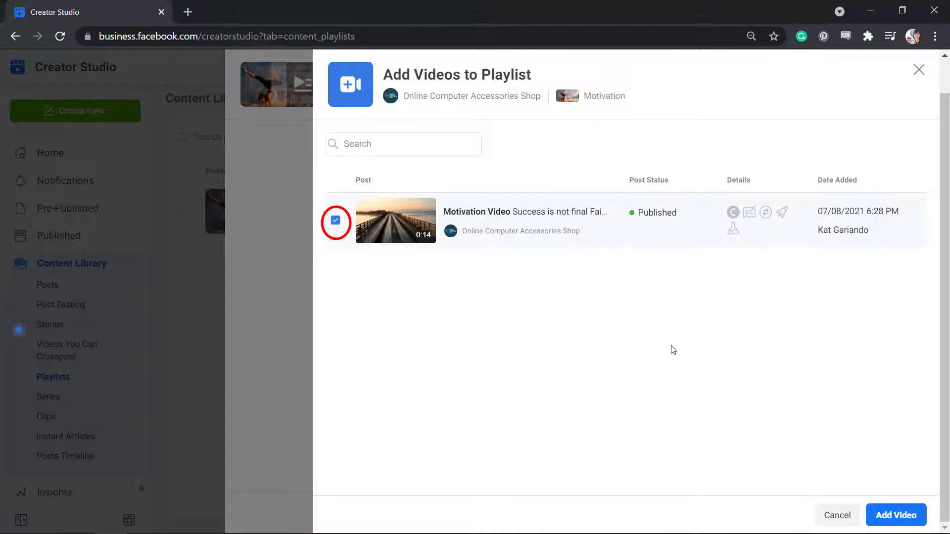
left_click(890, 519)
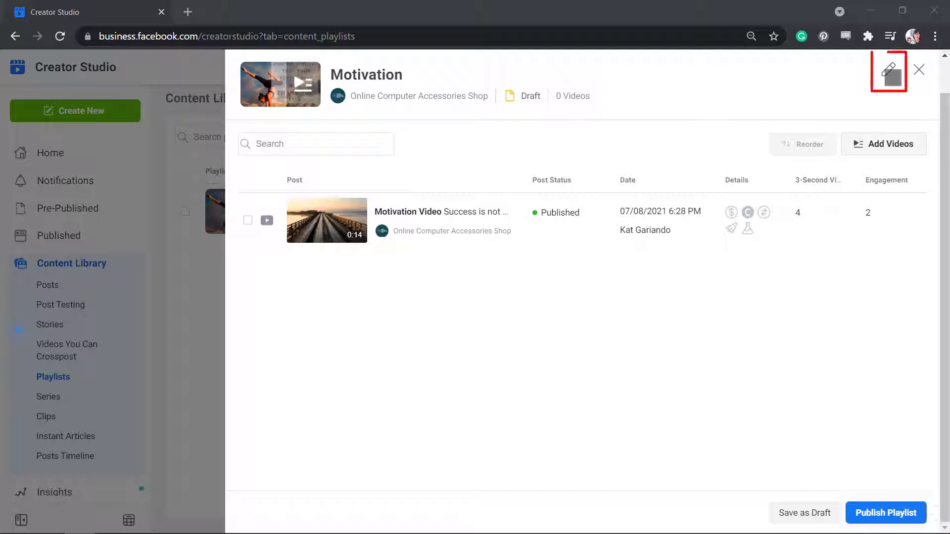
left_click(889, 73)
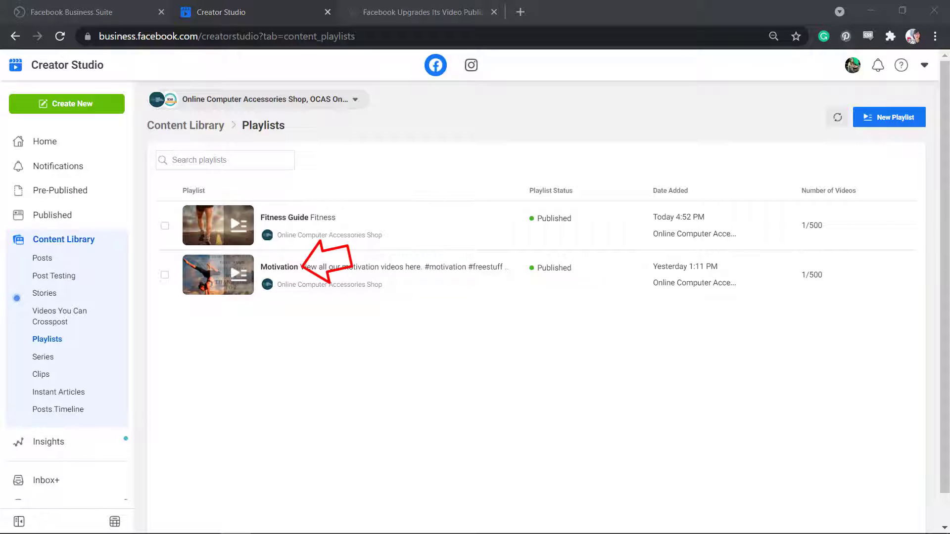
Step: Reorder the Fitness Guide playlist's videos and save the new order
left_click(501, 224)
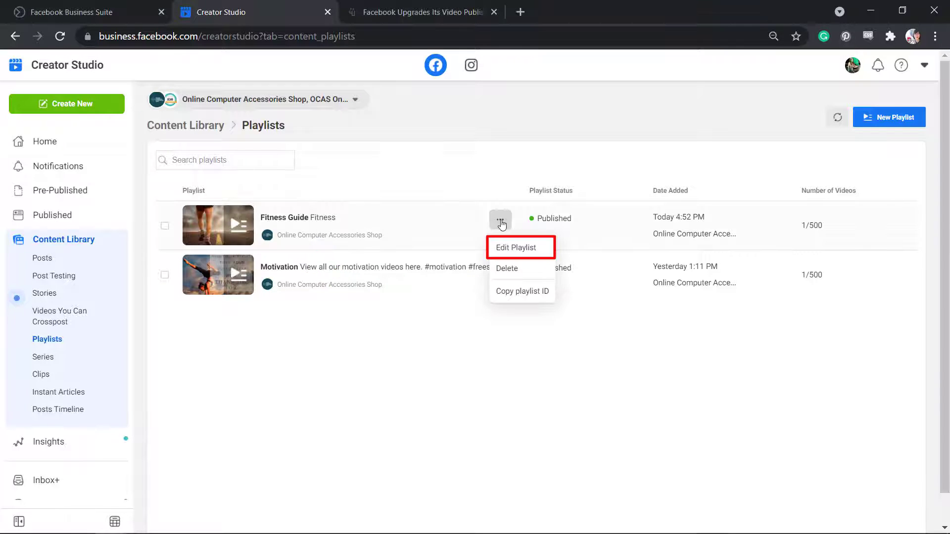
left_click(544, 248)
left_click(809, 142)
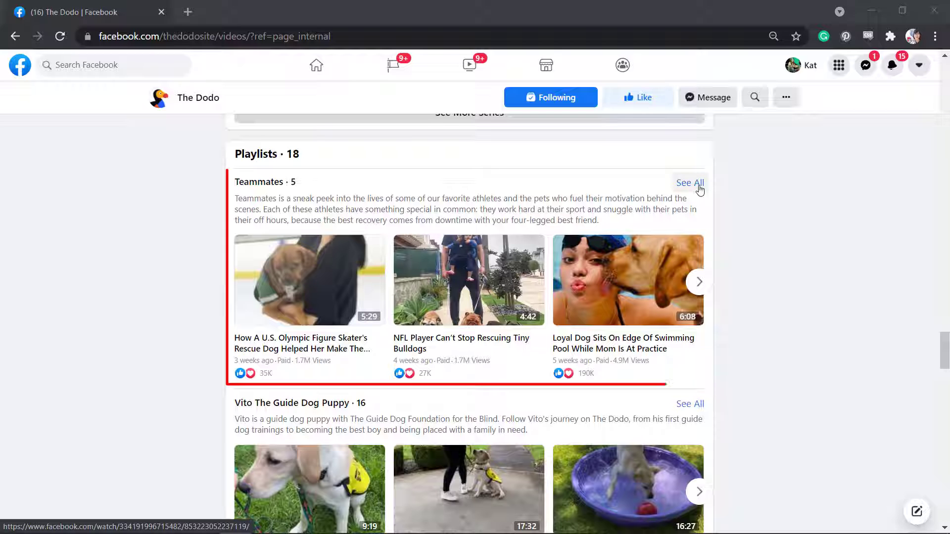
left_click(699, 186)
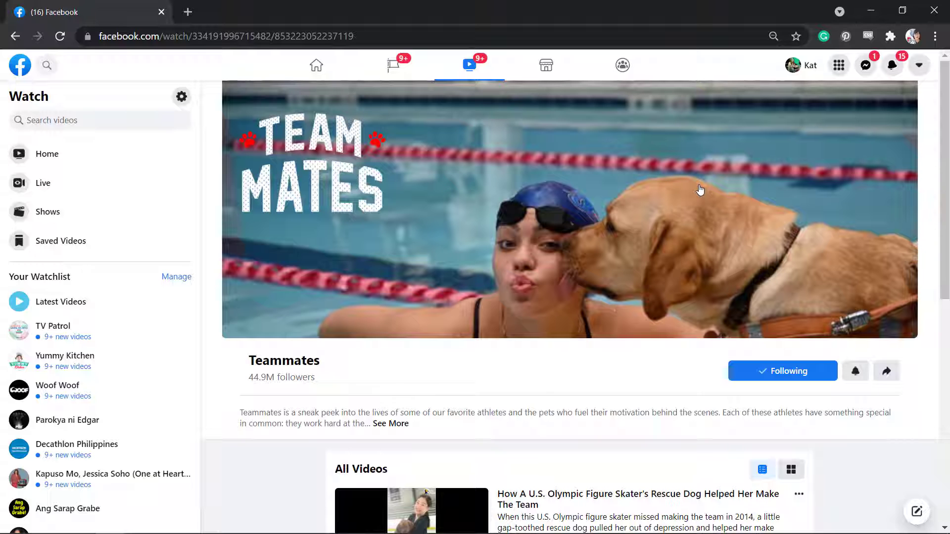
Step: Copy the Teammates playlist's web address from the address bar
scroll(674, 267, "down", 9)
scroll(674, 267, "up", 9)
left_click(189, 36)
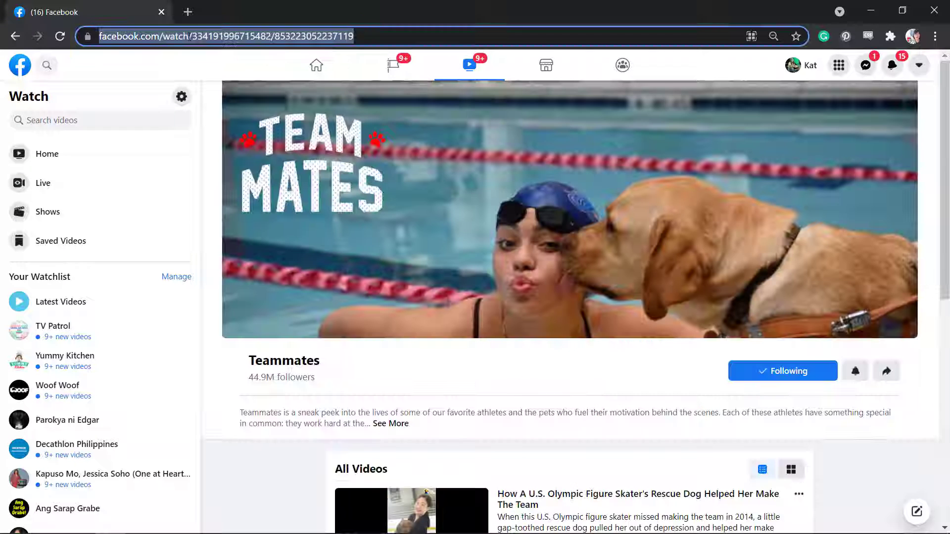
right_click(189, 36)
left_click(221, 118)
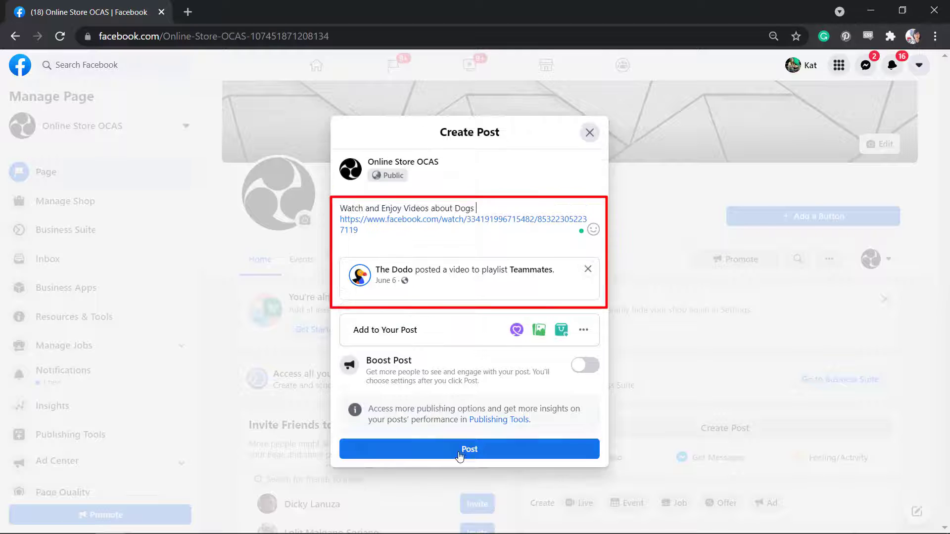
Step: Post the link captioned 'Watch and Enjoy Videos about Dogs' and open it from the post
left_click(458, 450)
left_click(698, 339)
scroll(646, 313, "down", 7)
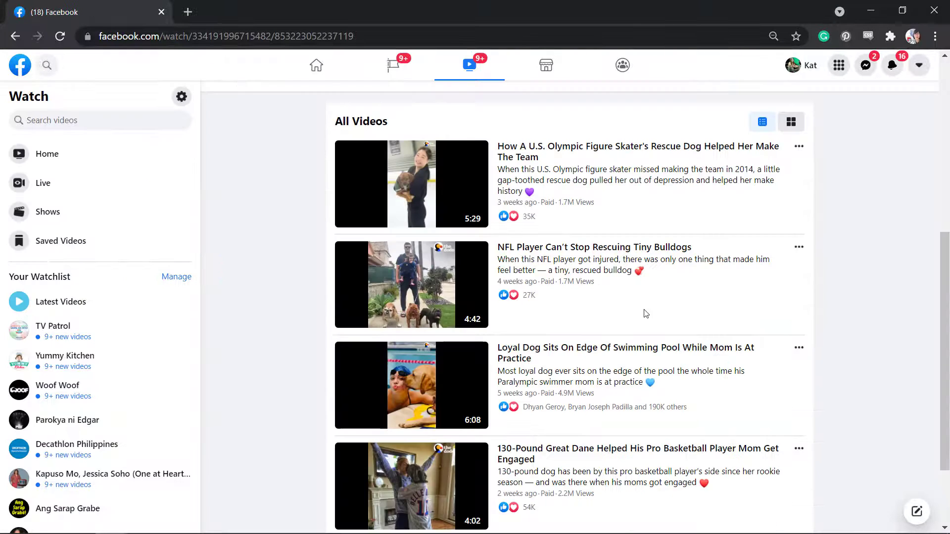
Step: Play the NFL Player Can't Stop Rescuing Tiny Bulldogs video from the All Videos list
left_click(645, 313)
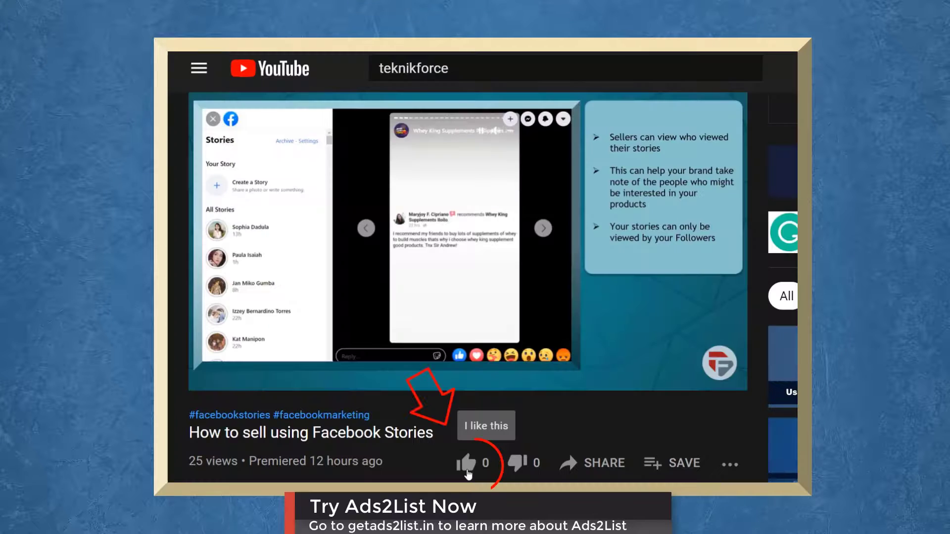
Step: Like the Facebook Stories video and subscribe to the Teknikforce channel
left_click(466, 463)
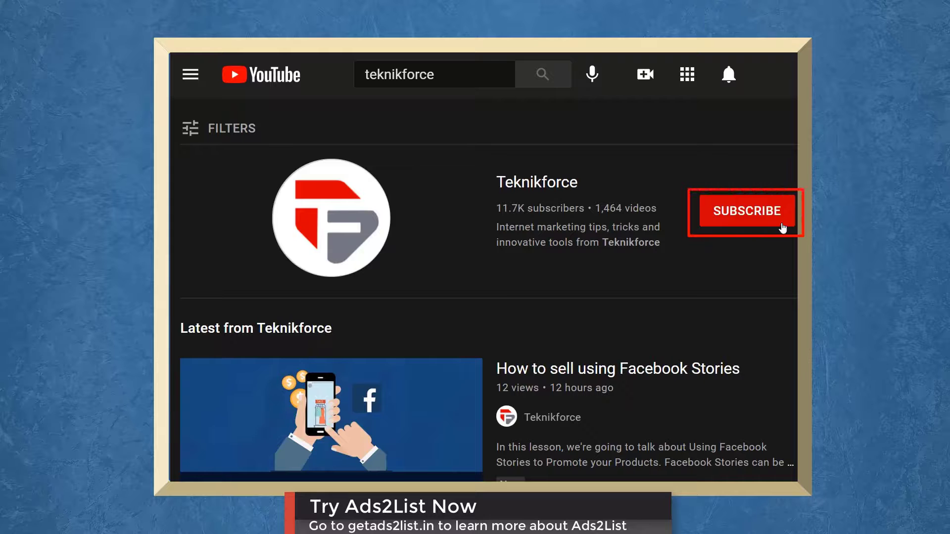
left_click(782, 228)
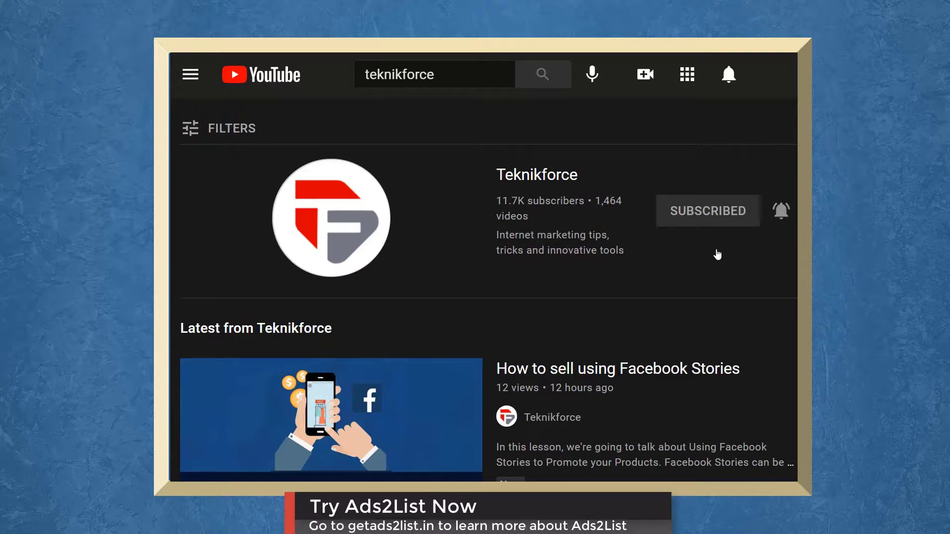